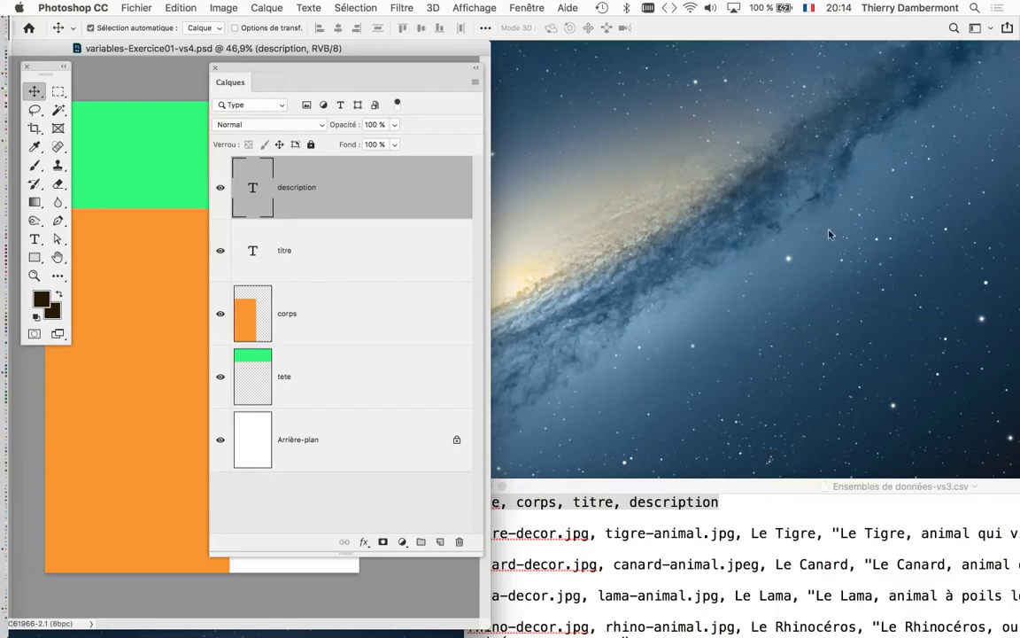
Step: Select the four animal data rows in the CSV, move its window right, and bring Photoshop forward
mouse_move(760, 485)
mouse_down()
mouse_move(522, 172)
mouse_move(413, 83)
mouse_up()
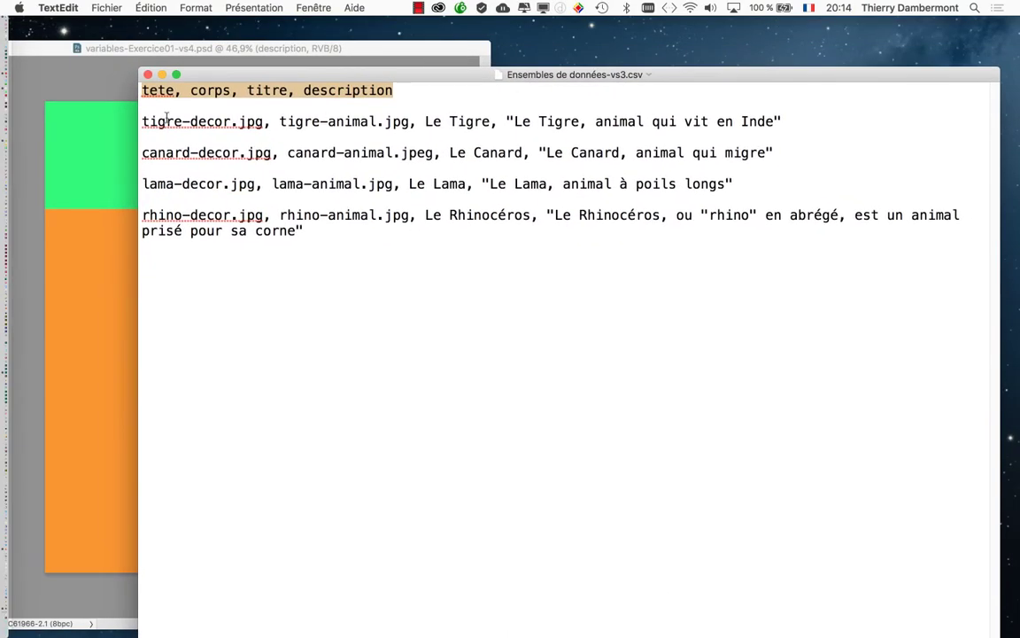
drag(166, 121, 363, 228)
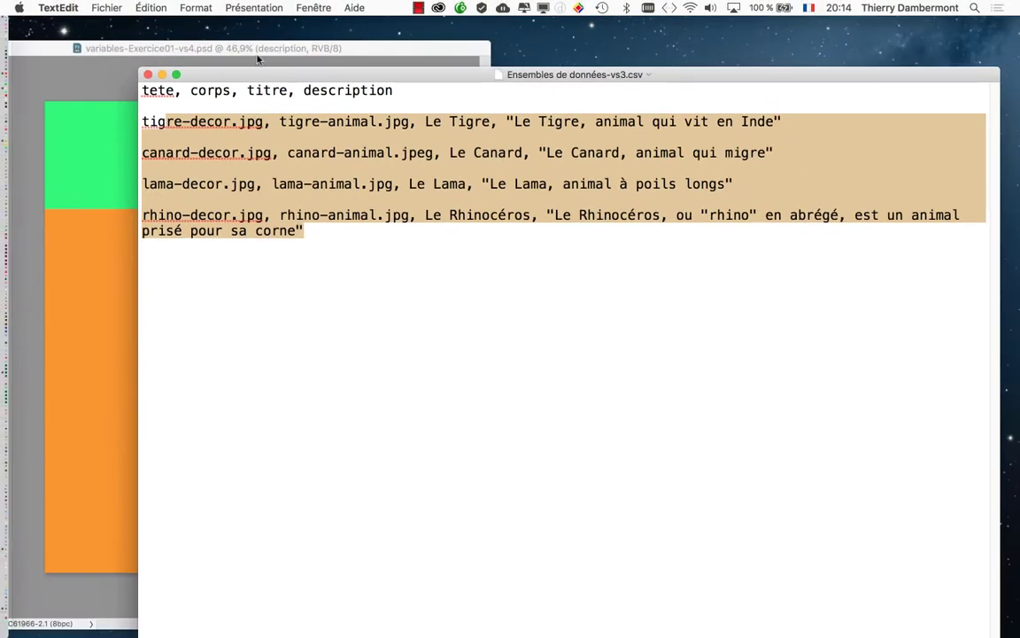
drag(217, 75, 622, 207)
click(324, 48)
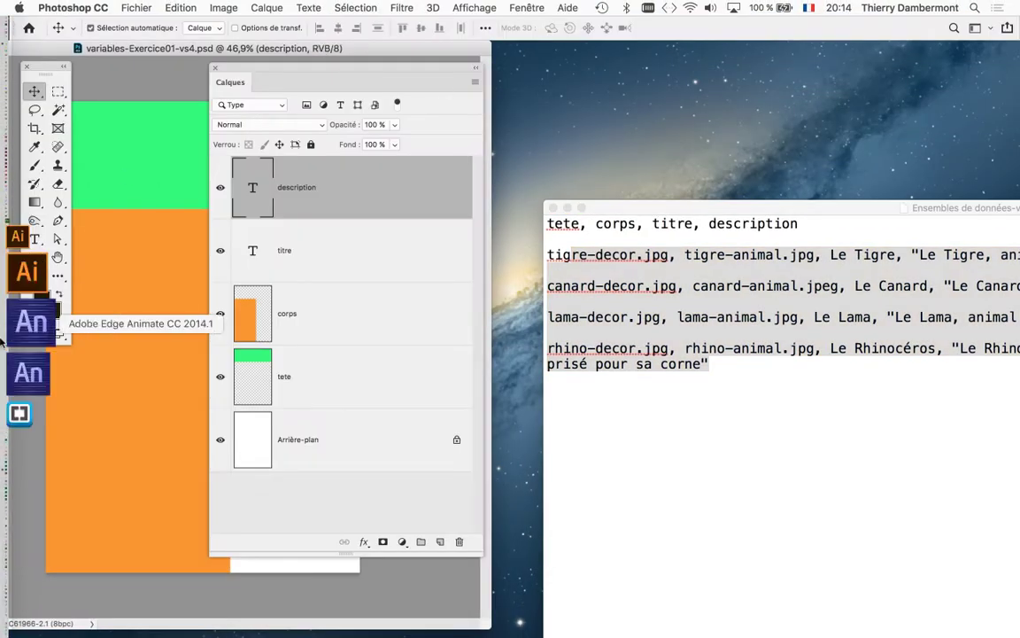
Step: Bring Firefox to the front on the bing.com home page with an empty search field
click(11, 537)
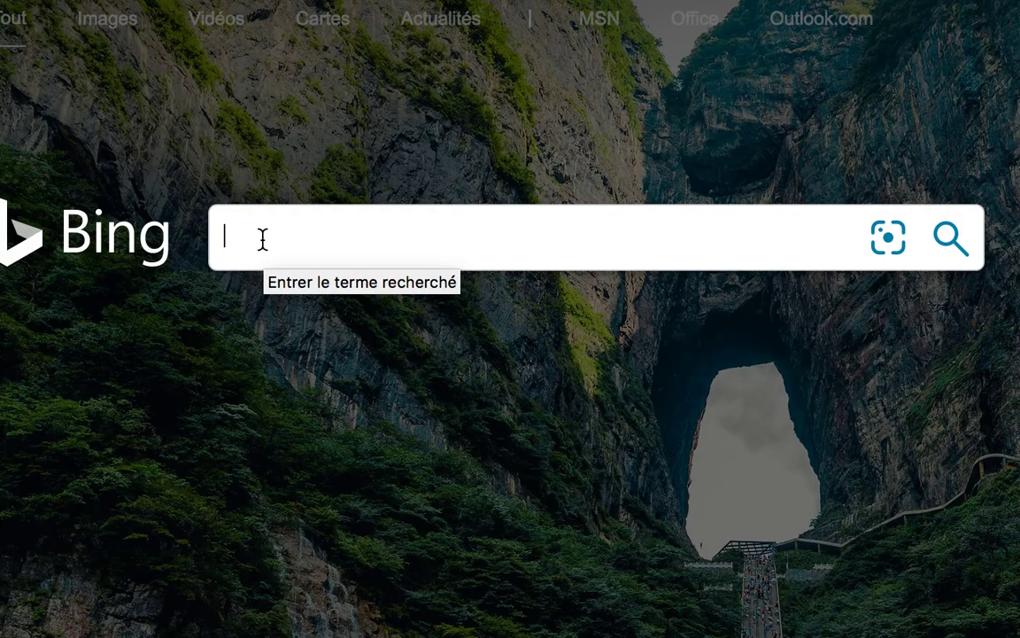
Step: Search Bing for 'head tiger' and switch to the image results
text(head )
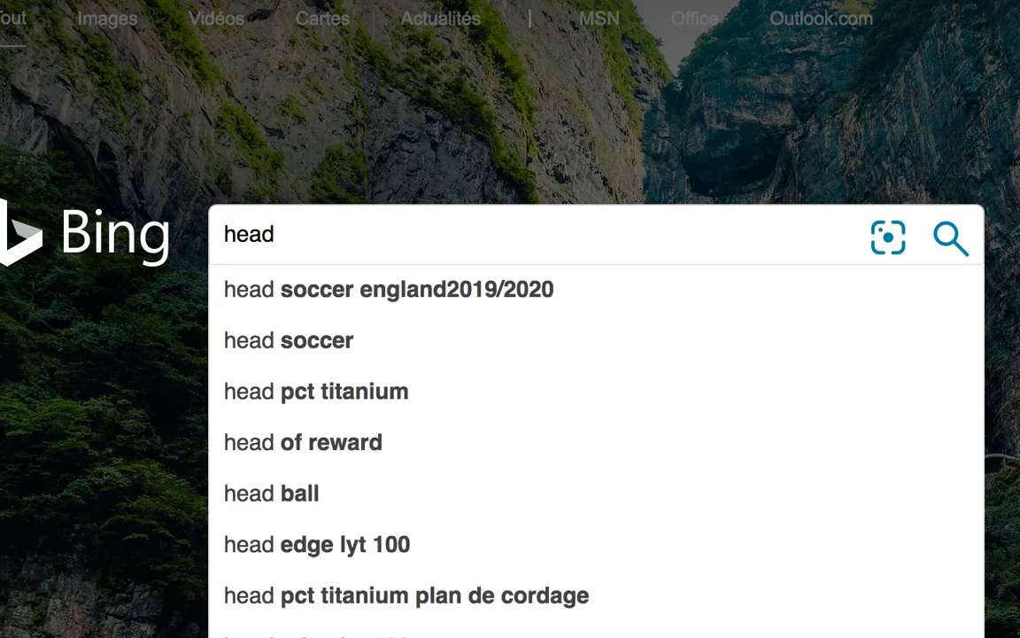
text(tiger)
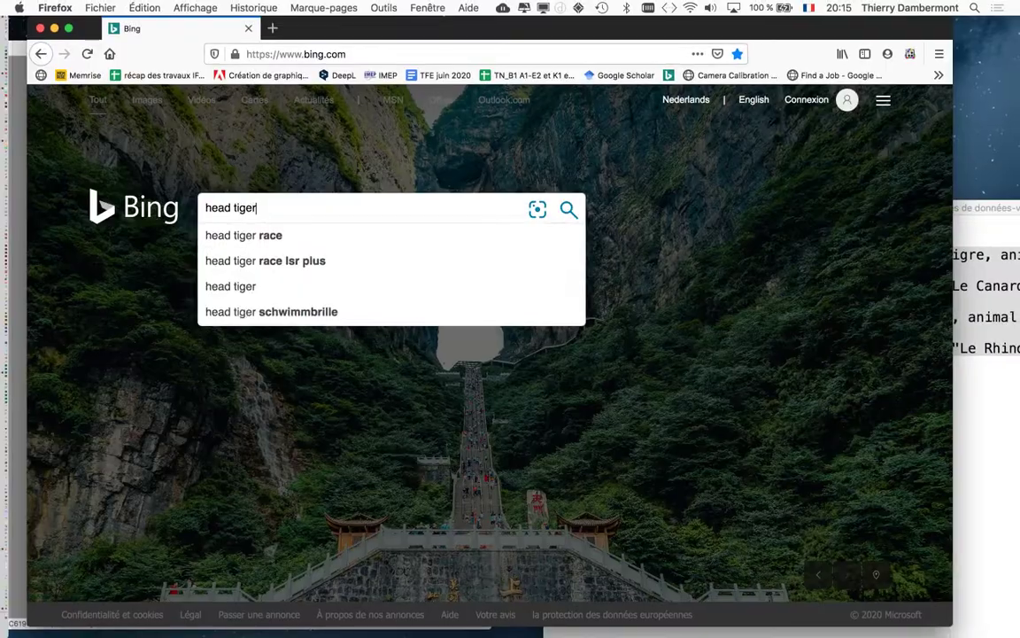
key(Return)
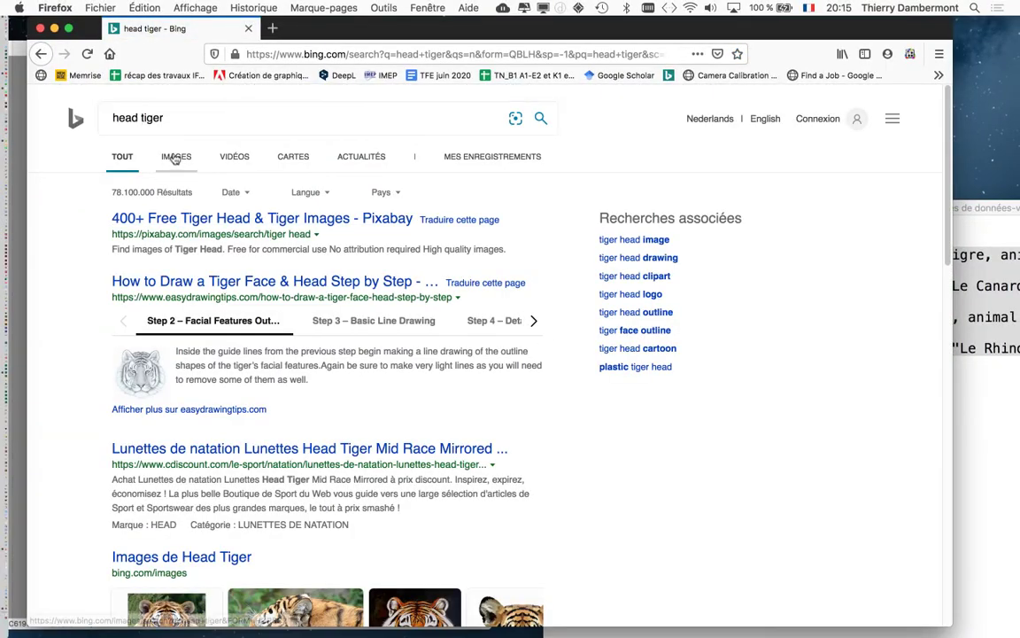
click(175, 157)
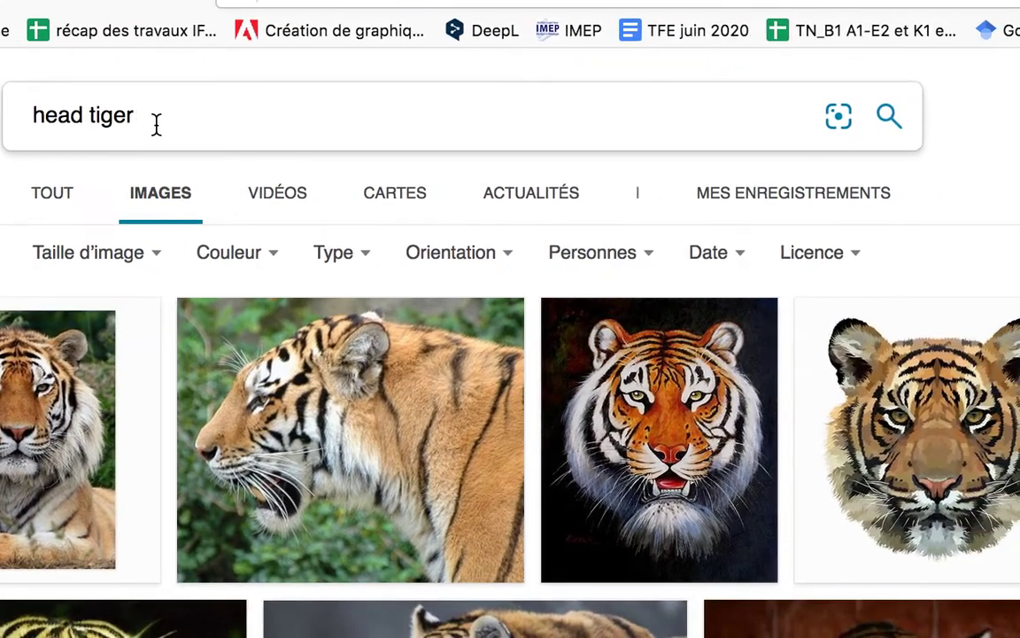
Step: Filter the 'head tiger' image results to the Très grand format image size
drag(226, 111, 80, 107)
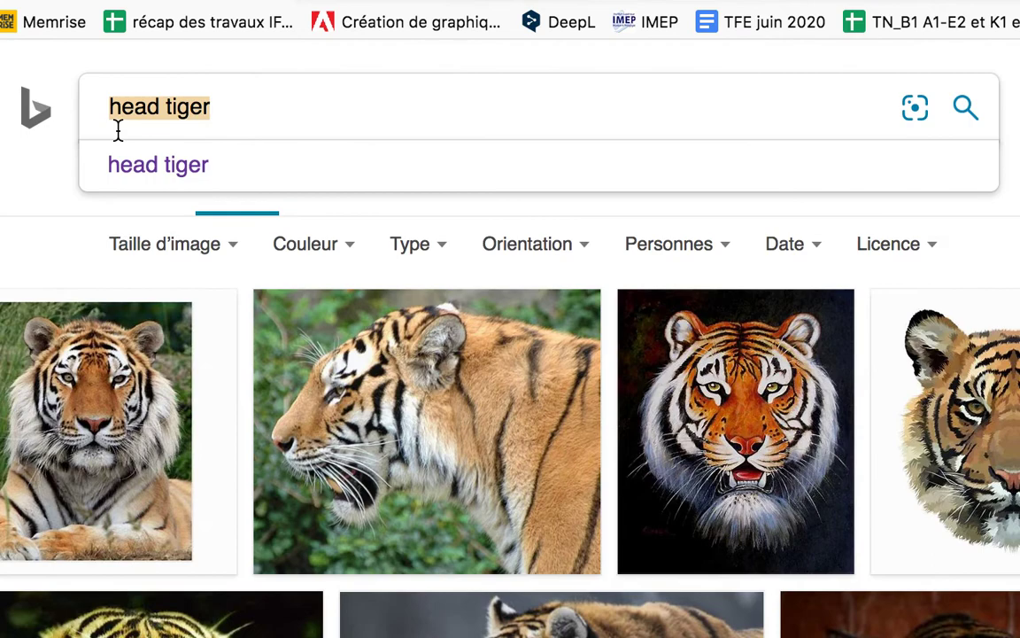
click(118, 129)
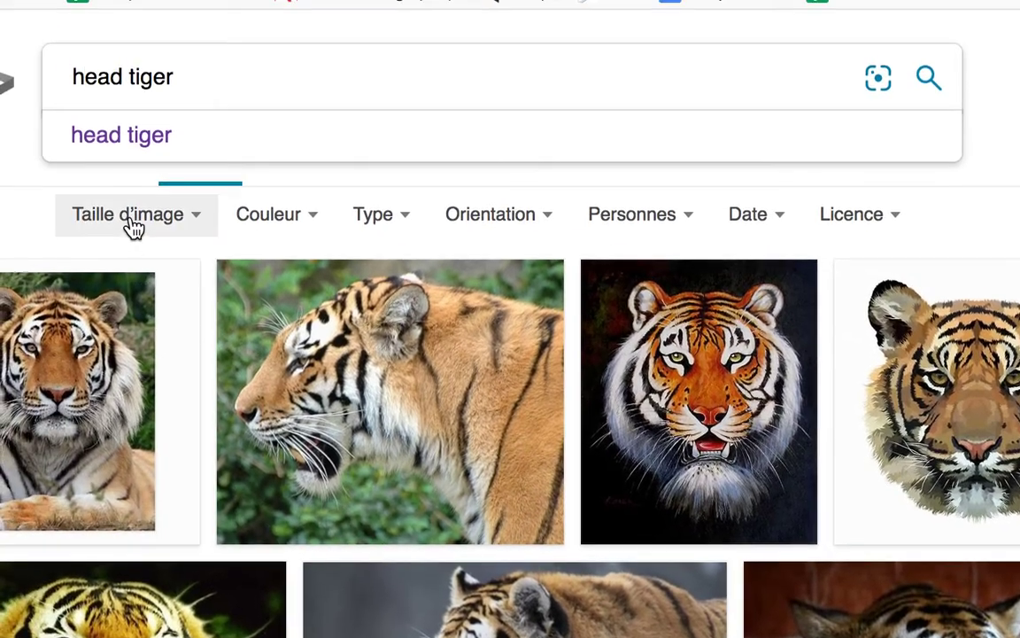
click(133, 227)
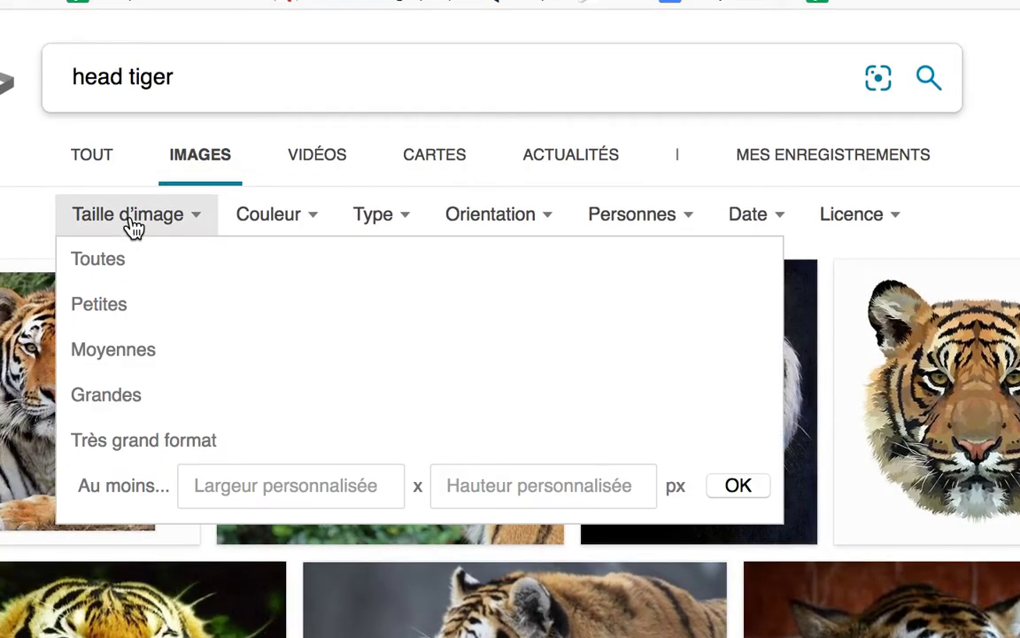
click(133, 227)
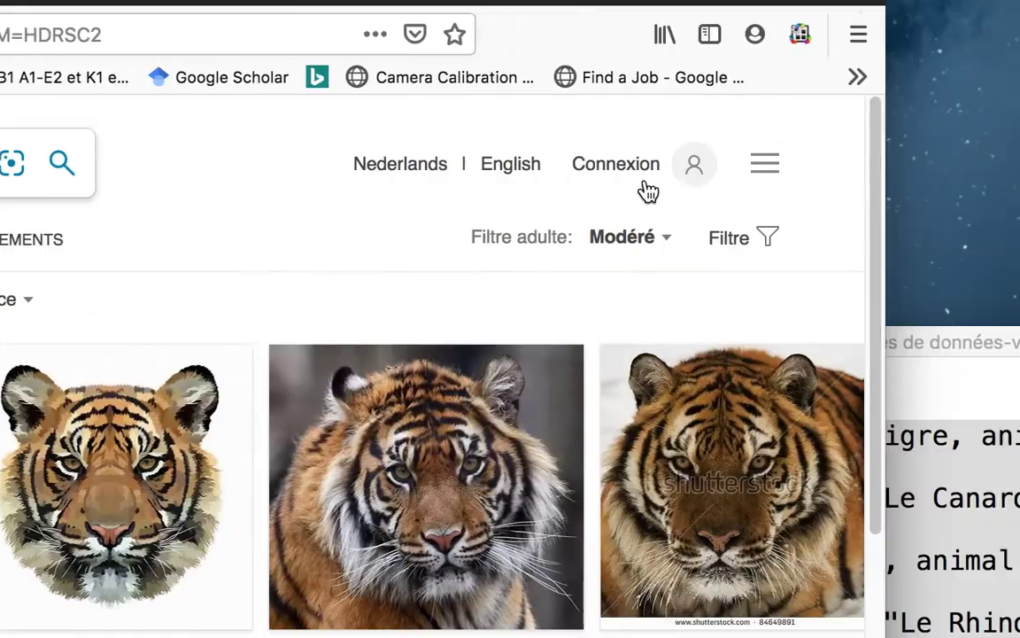
click(715, 202)
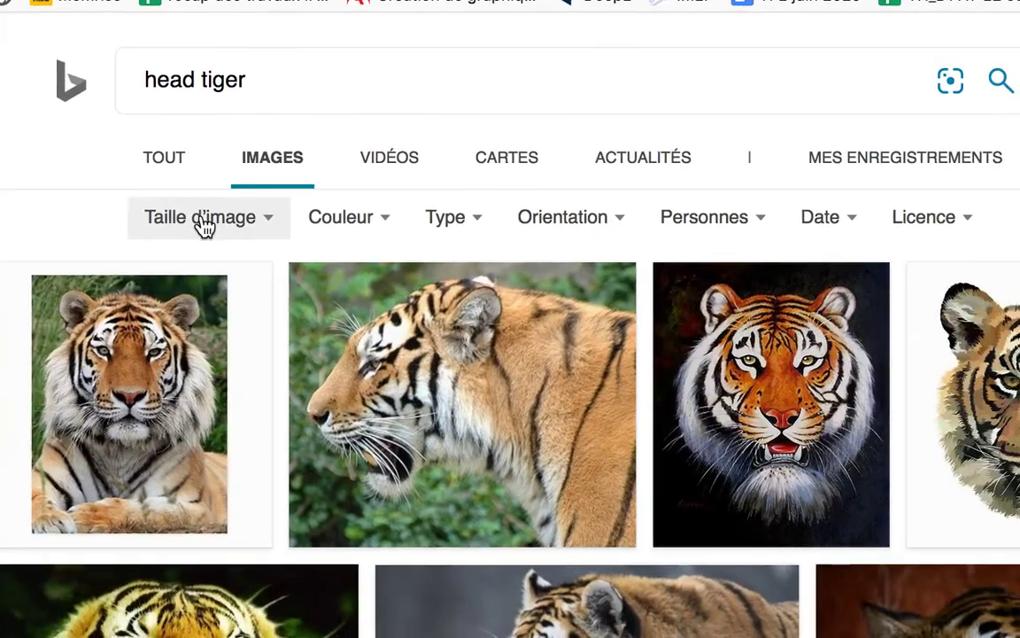
click(205, 225)
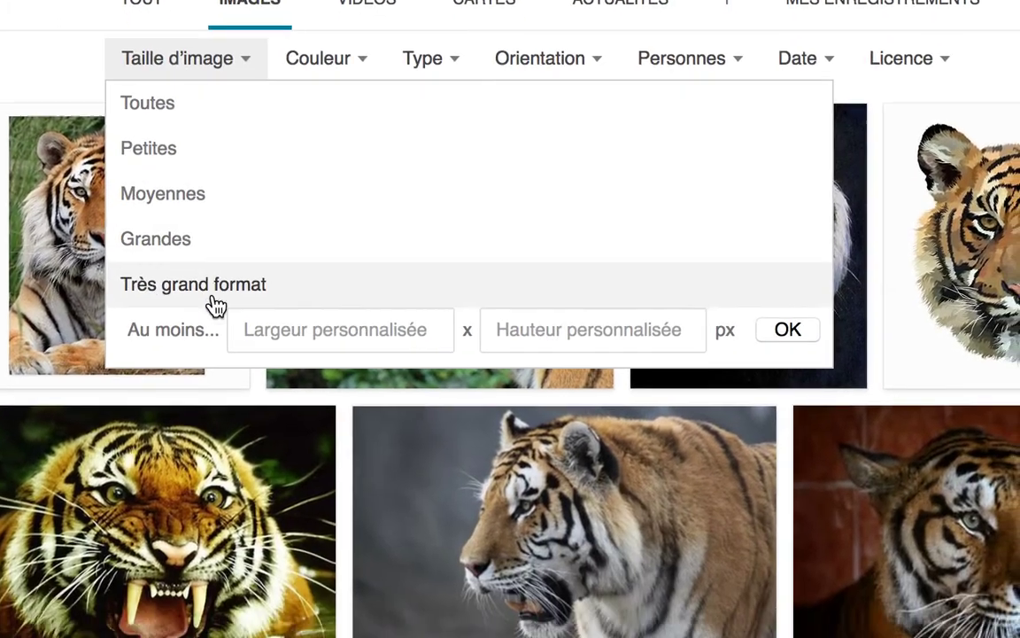
click(235, 452)
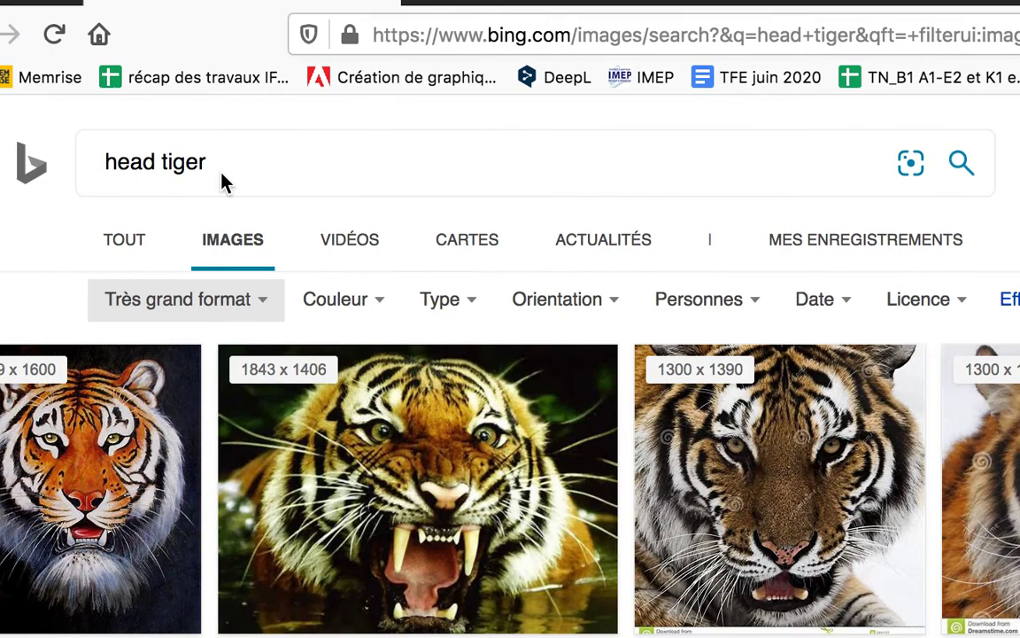
Step: Add "public domain" to the head tiger query and rerun the search
click(223, 170)
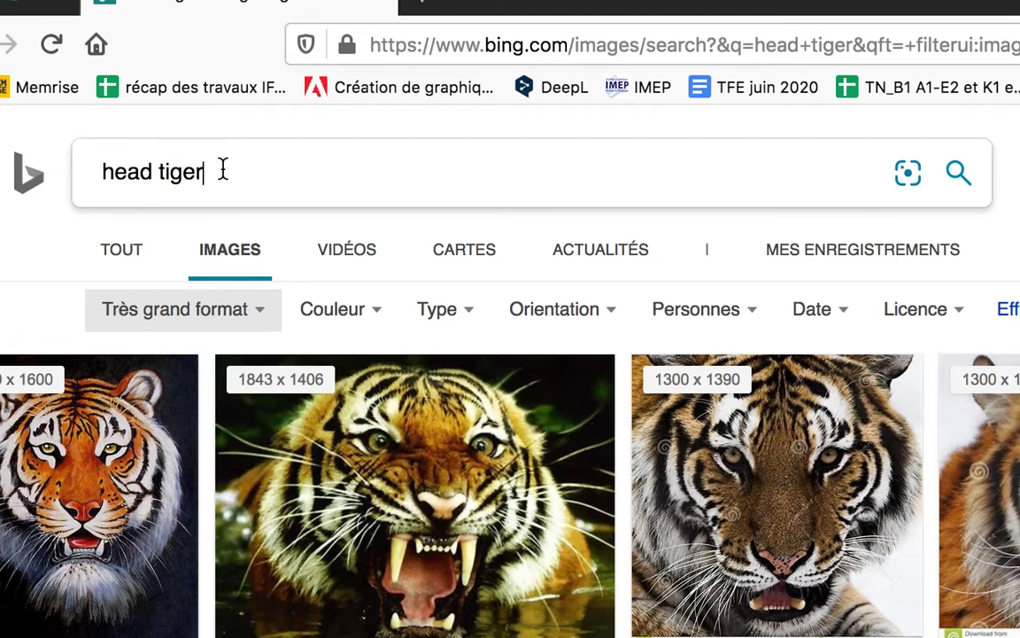
text( "pu)
text(blic domain")
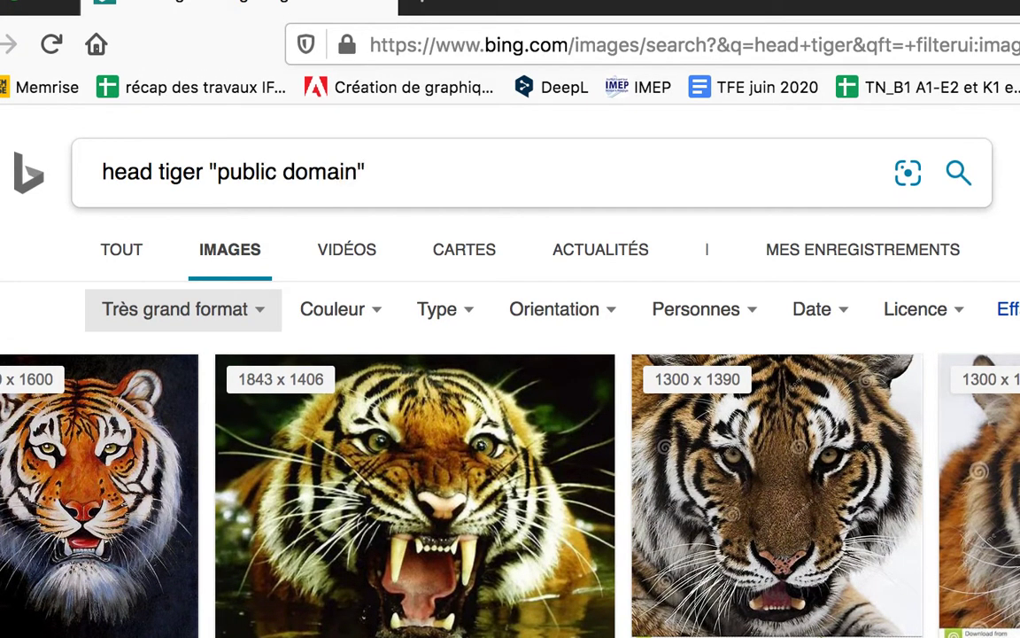
key(Return)
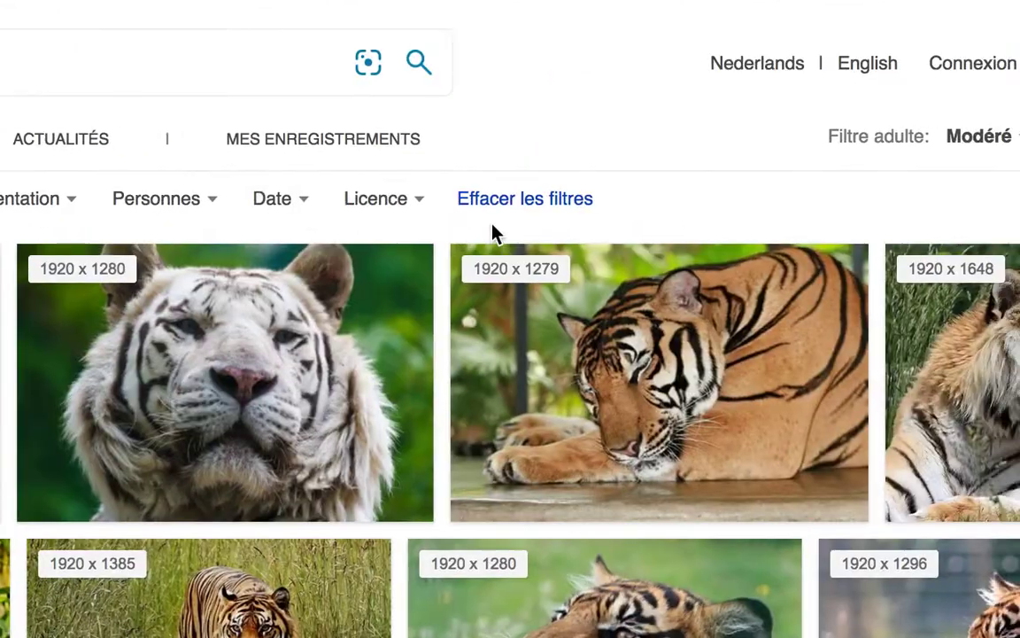
Step: Check the licence filter options without choosing one, then select the whole search query
click(462, 221)
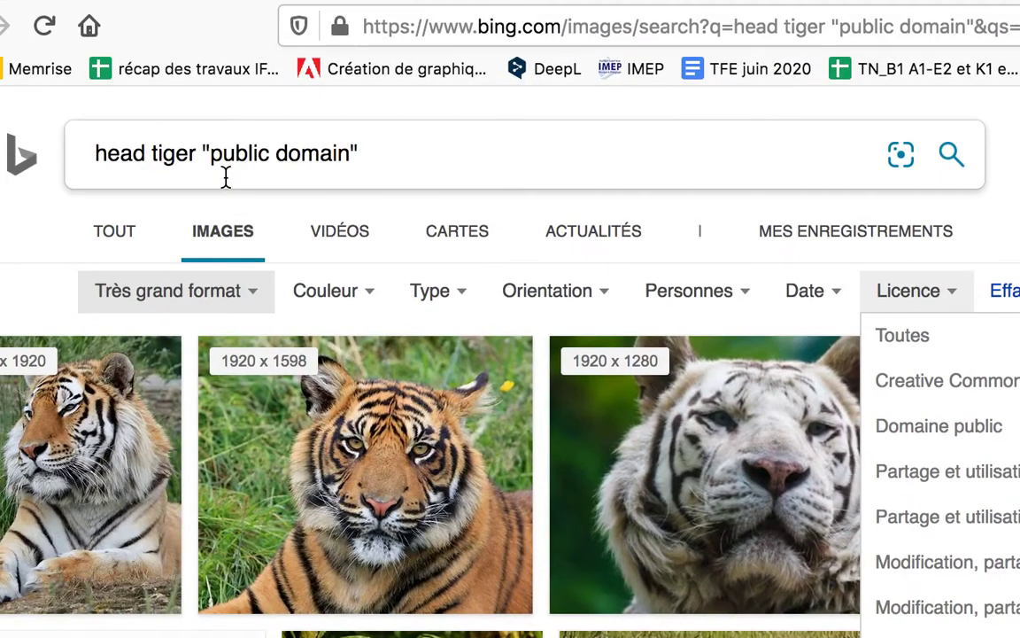
click(218, 168)
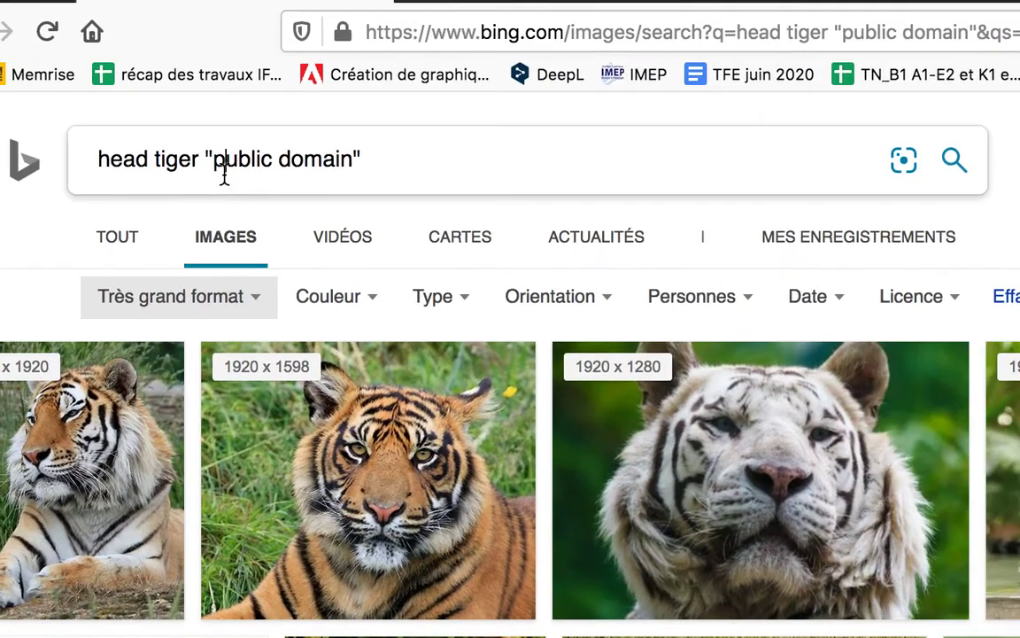
drag(218, 168, 372, 167)
drag(209, 170, 131, 168)
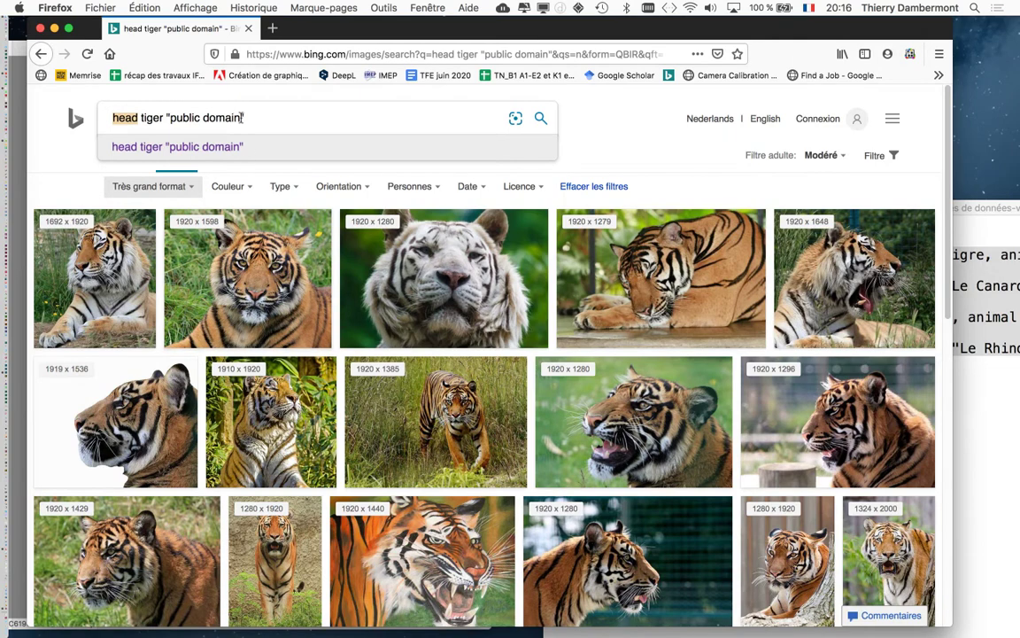
click(250, 116)
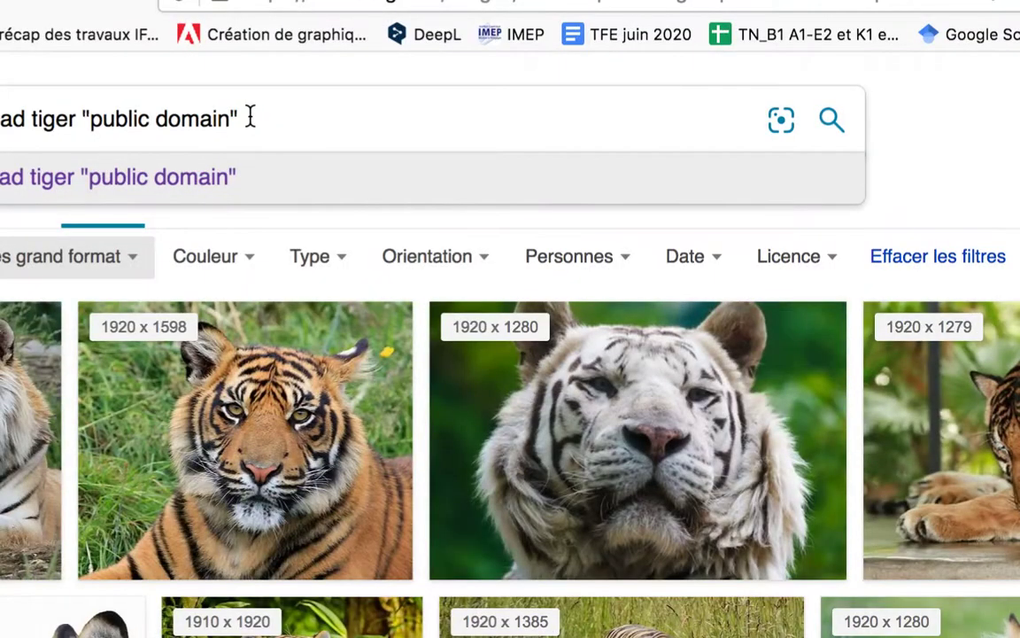
drag(249, 116, 155, 116)
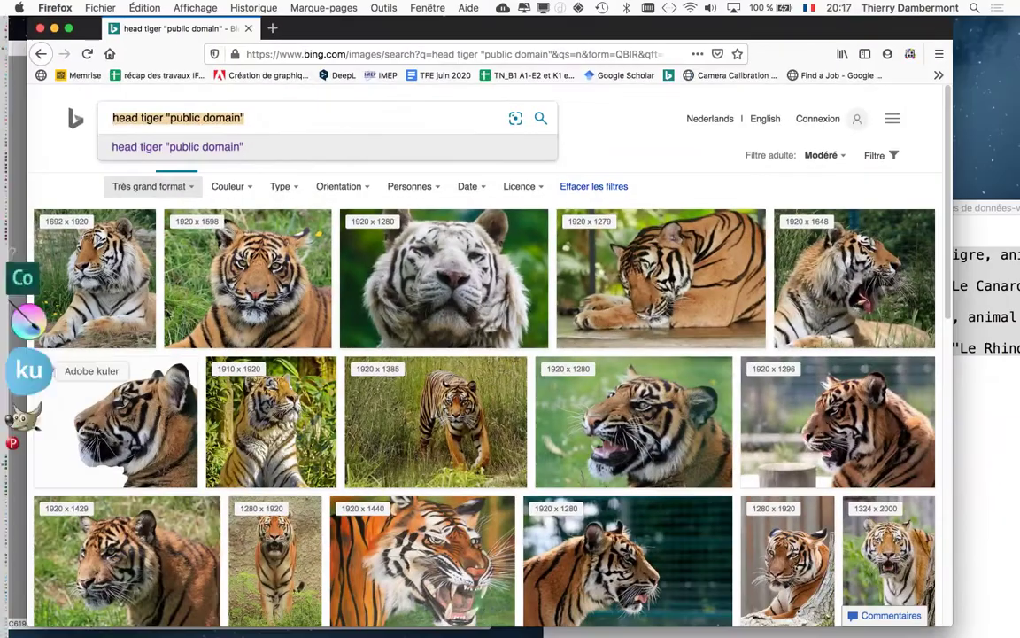
Step: Open the 1920x1598 tiger head photo alone in its own tab
click(249, 288)
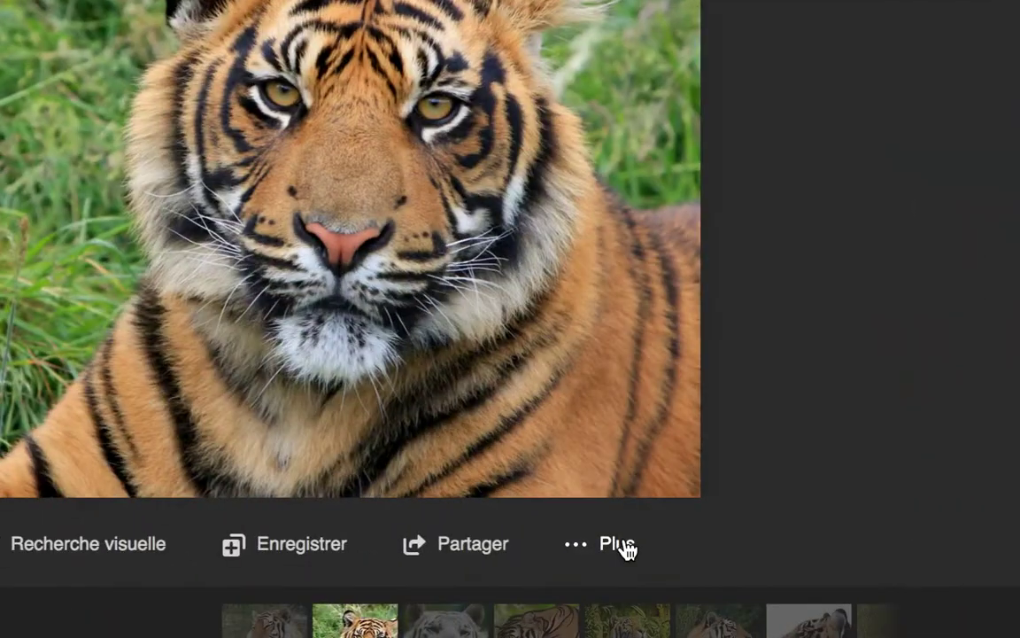
click(629, 548)
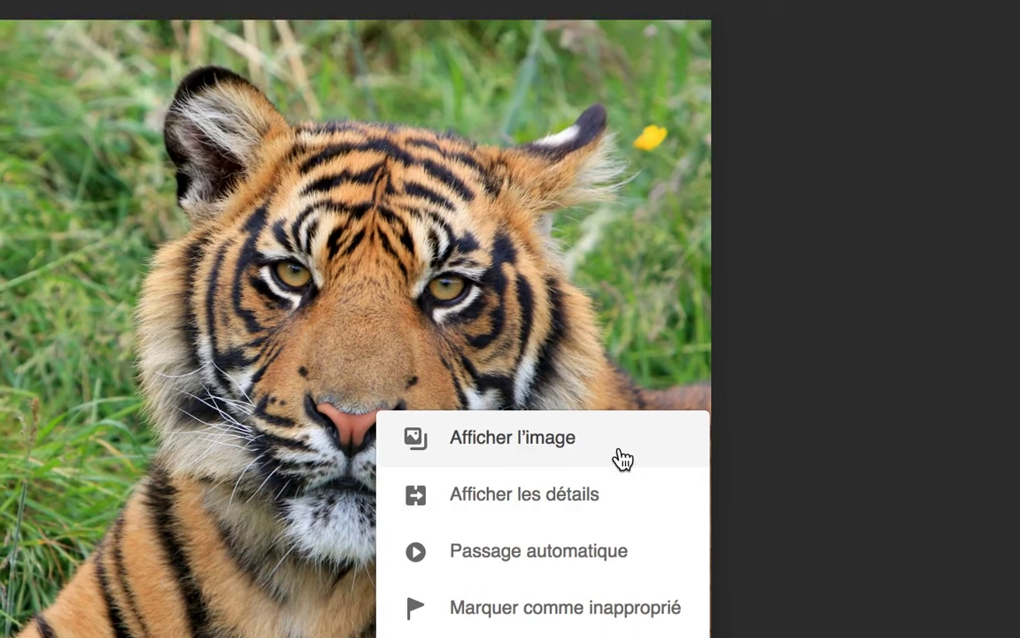
click(622, 457)
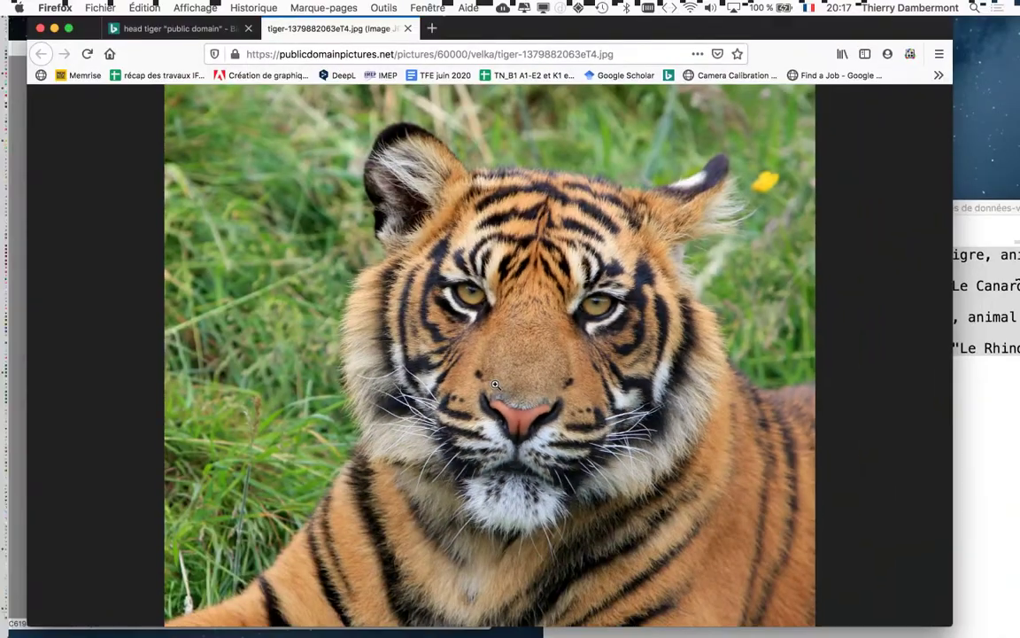
Step: Save the tiger head photo as tete-tigre.jpg
right_click(496, 383)
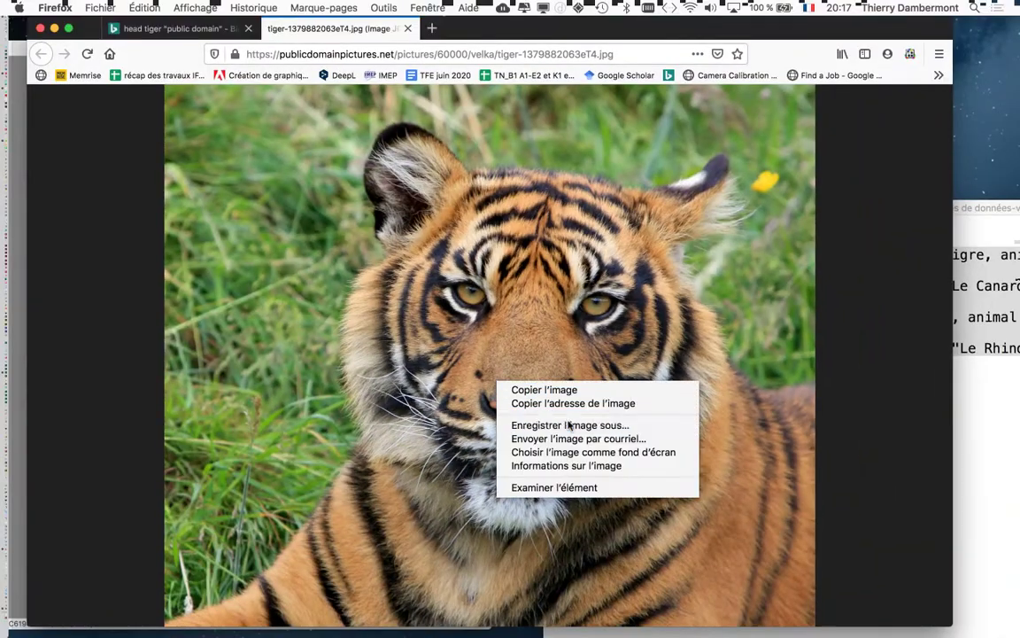
click(568, 424)
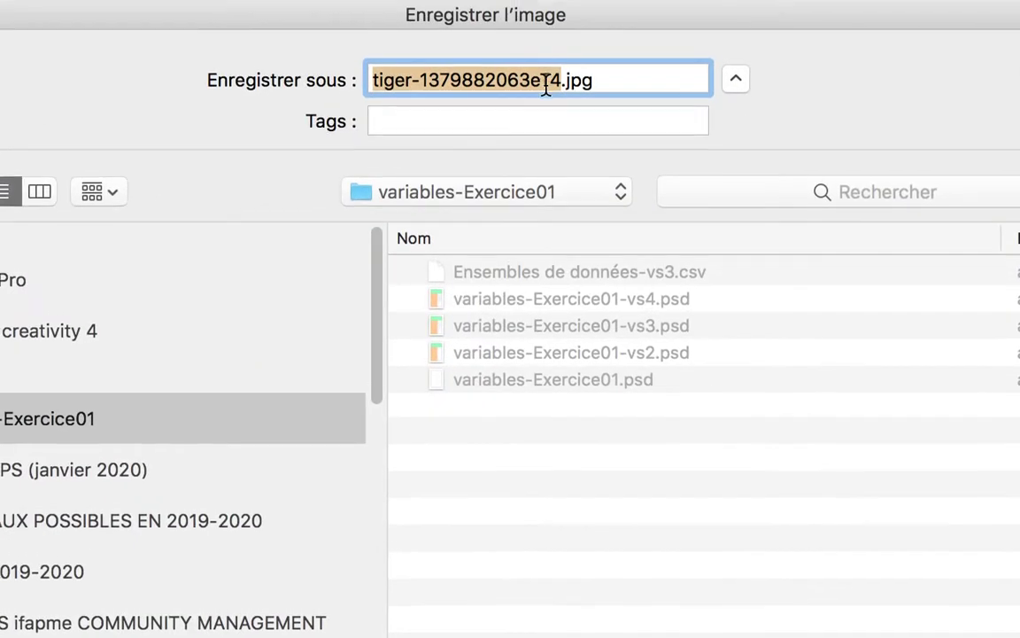
click(548, 80)
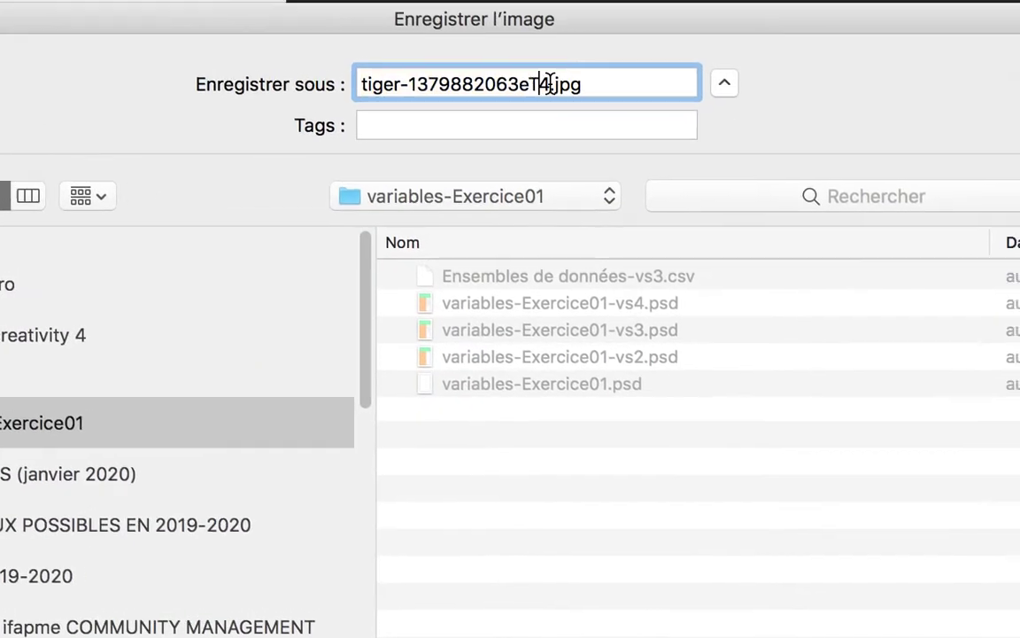
drag(546, 83, 331, 89)
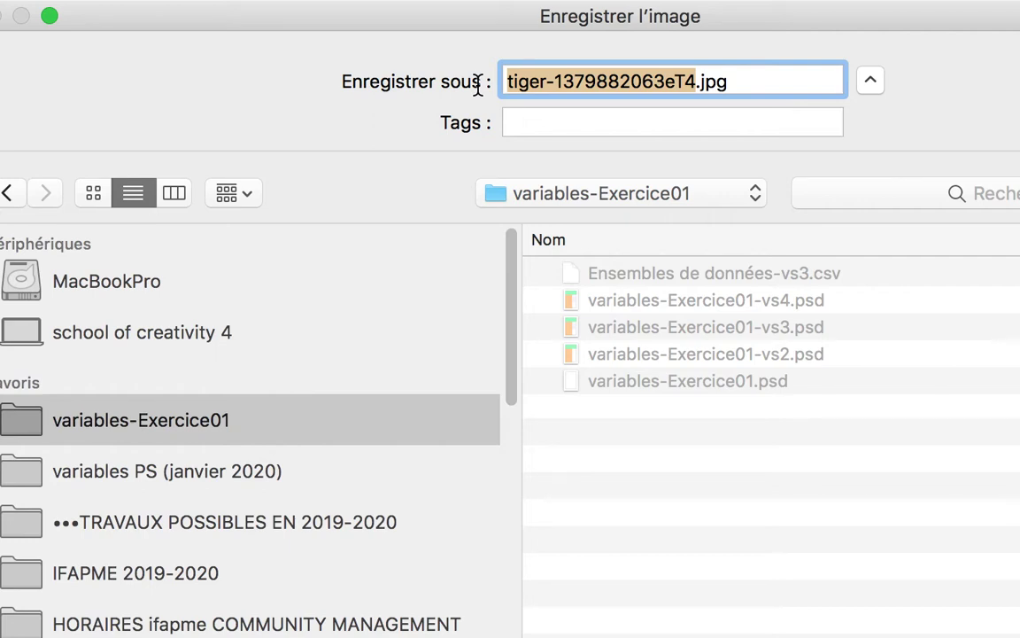
text(tete-)
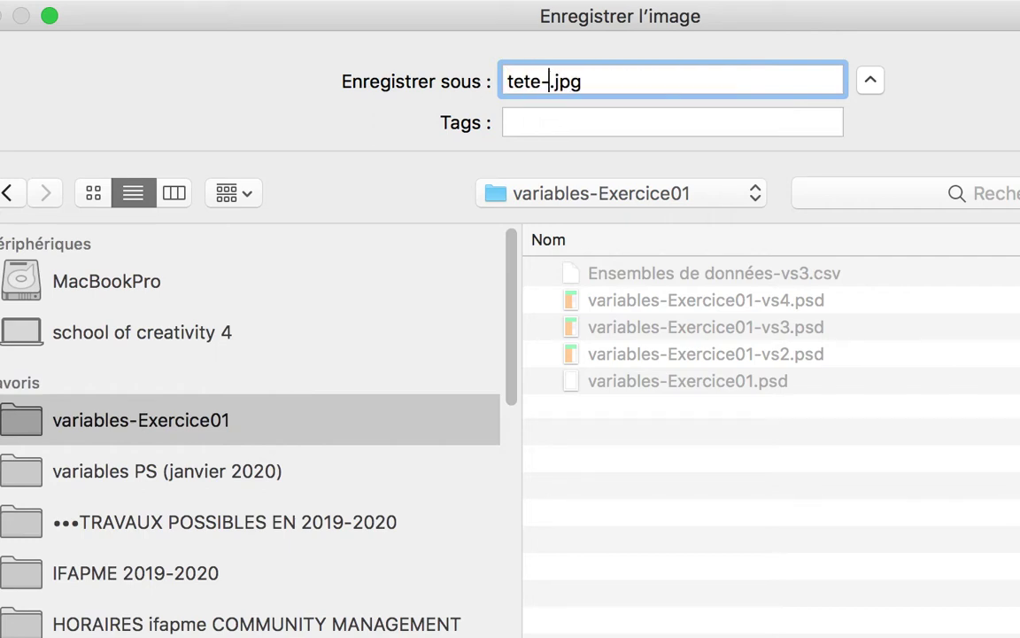
text(tigre)
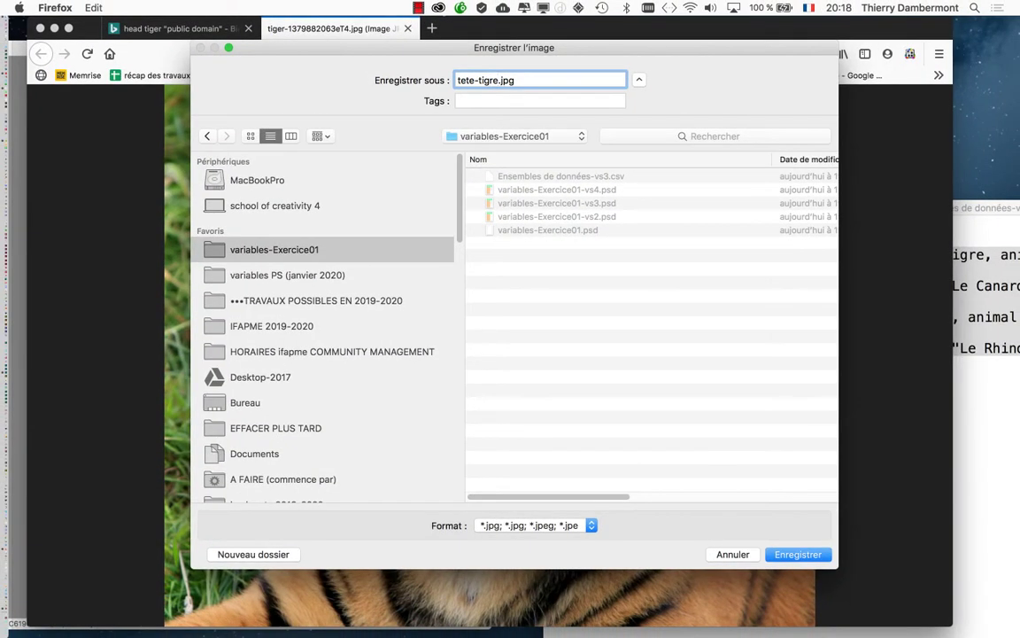
key(Return)
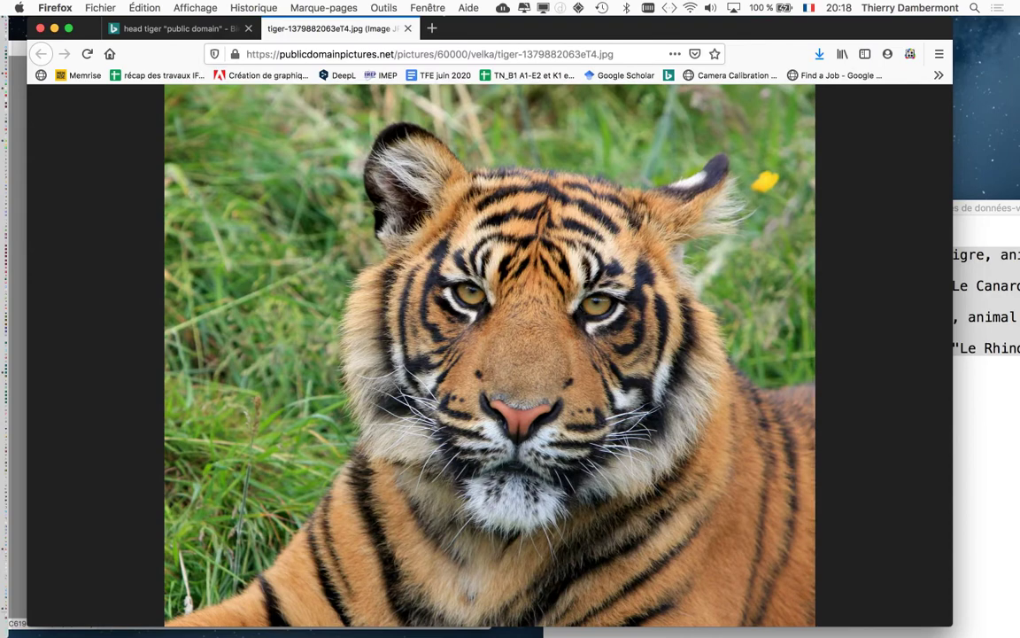
Step: Back on Bing, change the query to tiger "public domain" by deleting 'head'
click(172, 28)
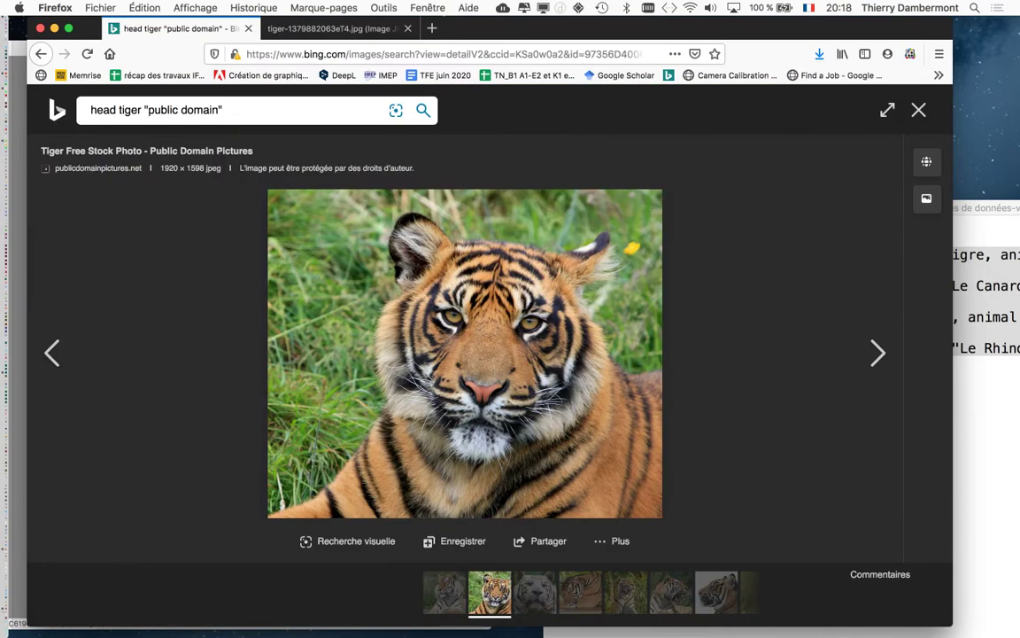
click(919, 110)
click(128, 111)
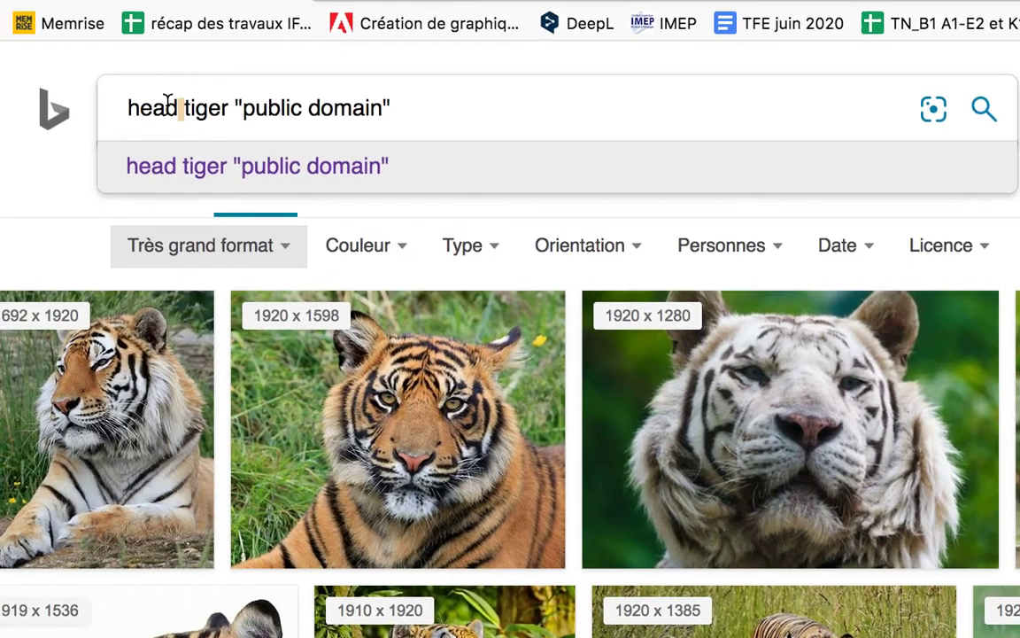
double_click(18, 152)
key(BackSpace)
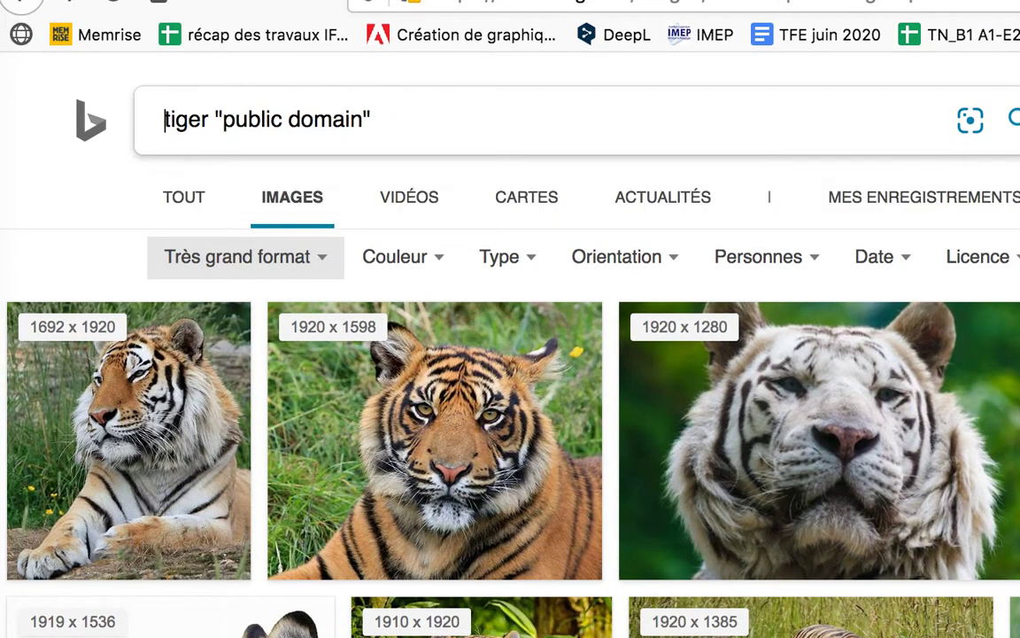
key(Return)
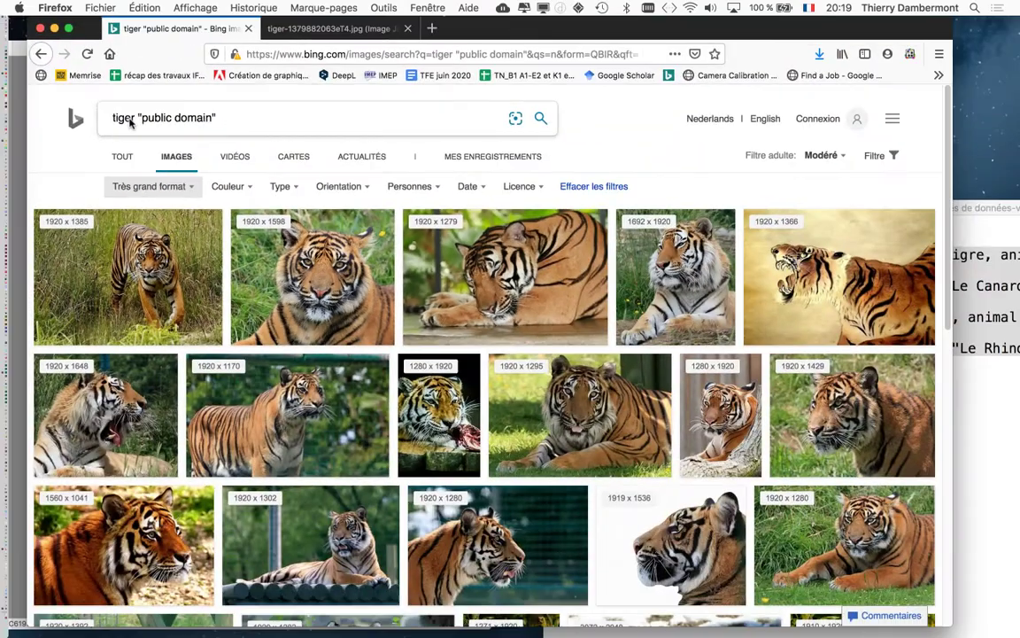
Step: Open the 1920x1385 walking tiger photo alone and save it as corps-tigre
click(132, 266)
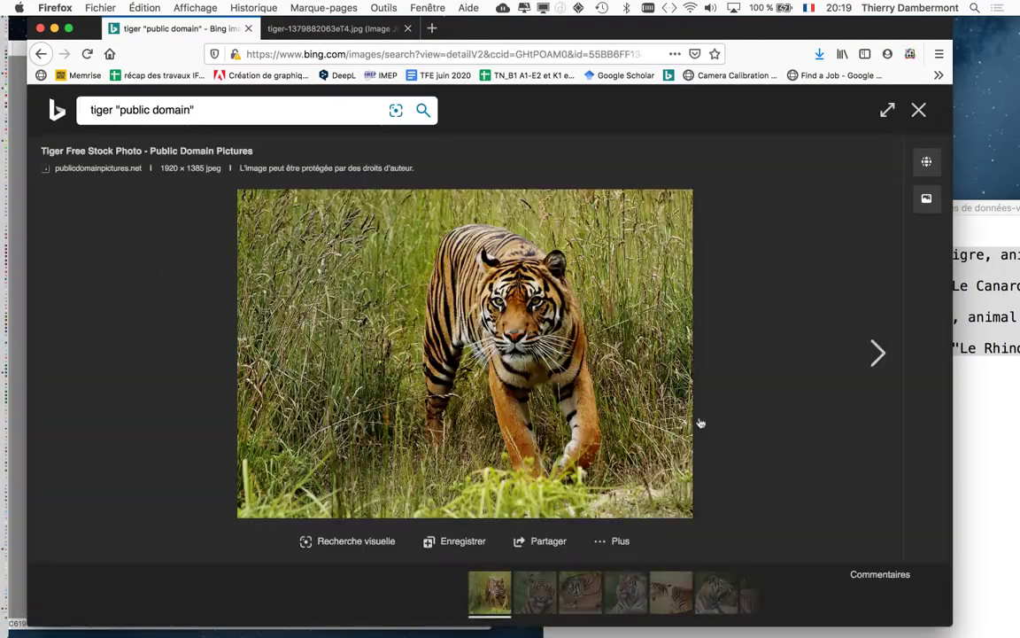
click(619, 541)
click(597, 406)
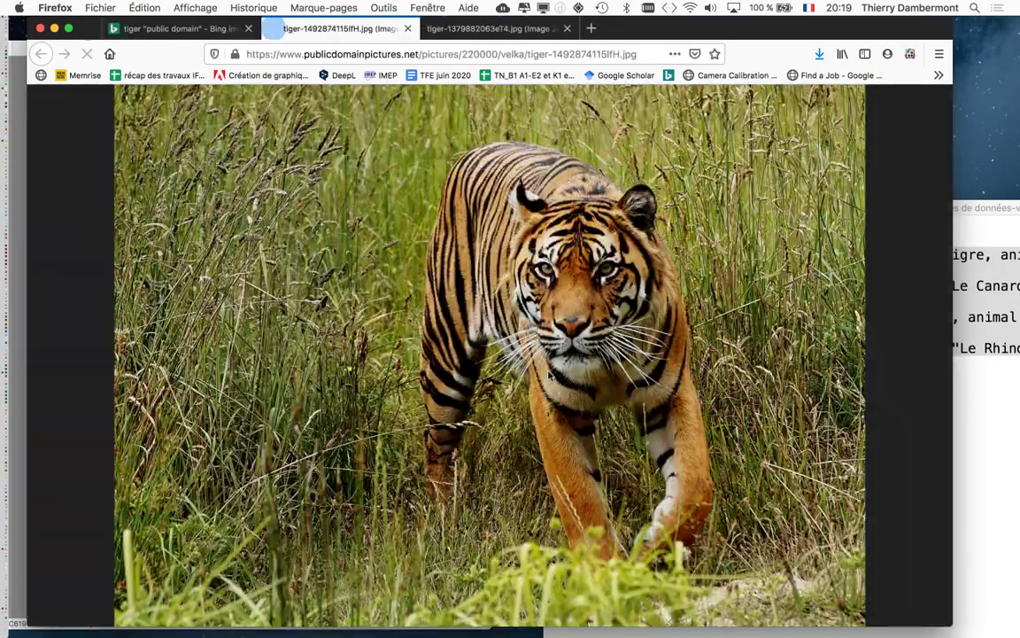
right_click(454, 302)
click(487, 348)
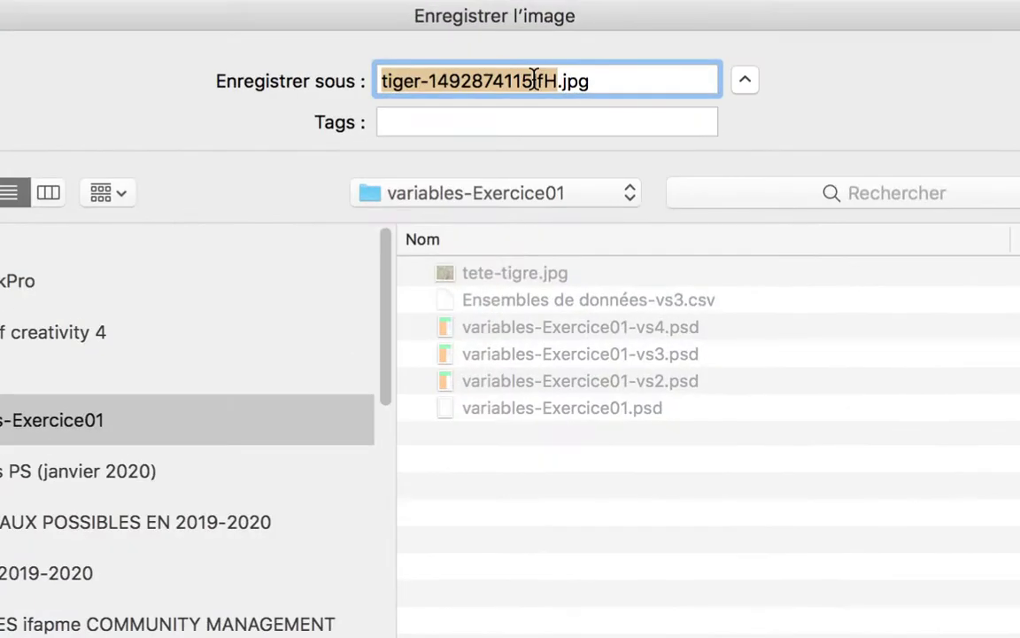
text(corp)
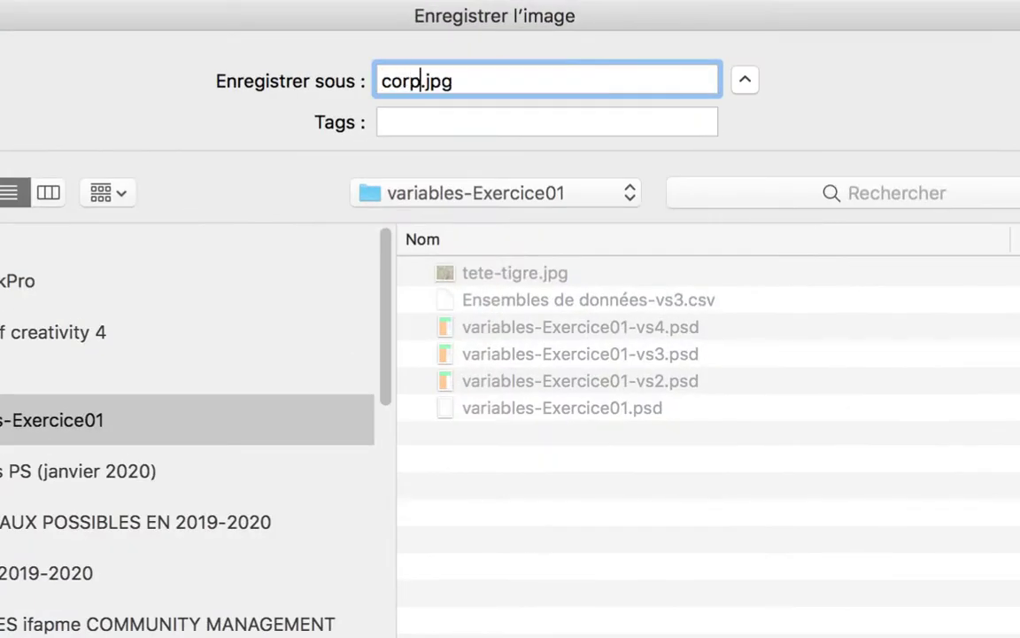
text(s-tig)
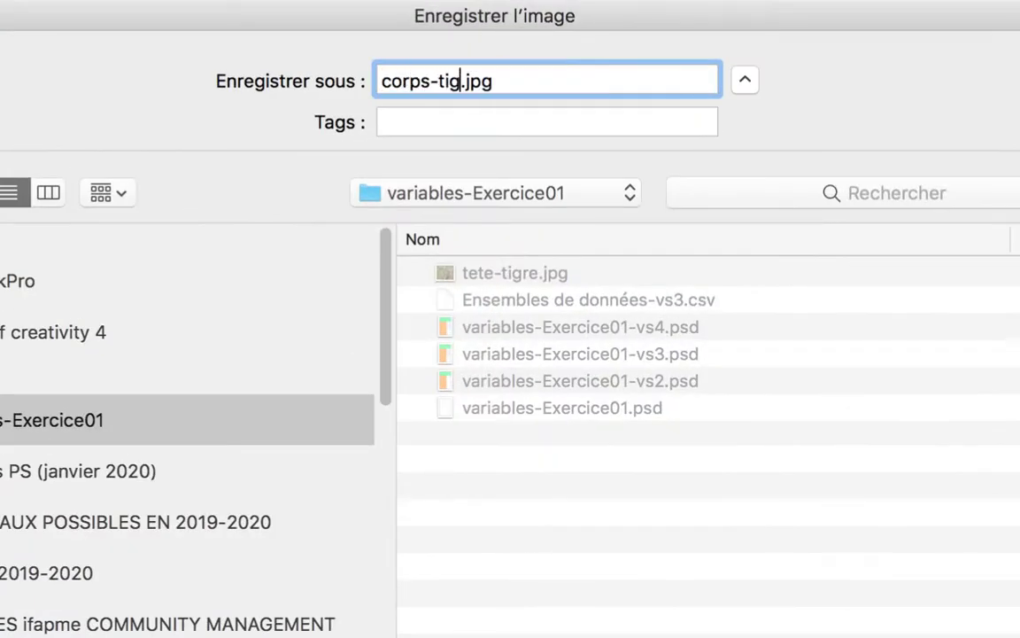
text(re)
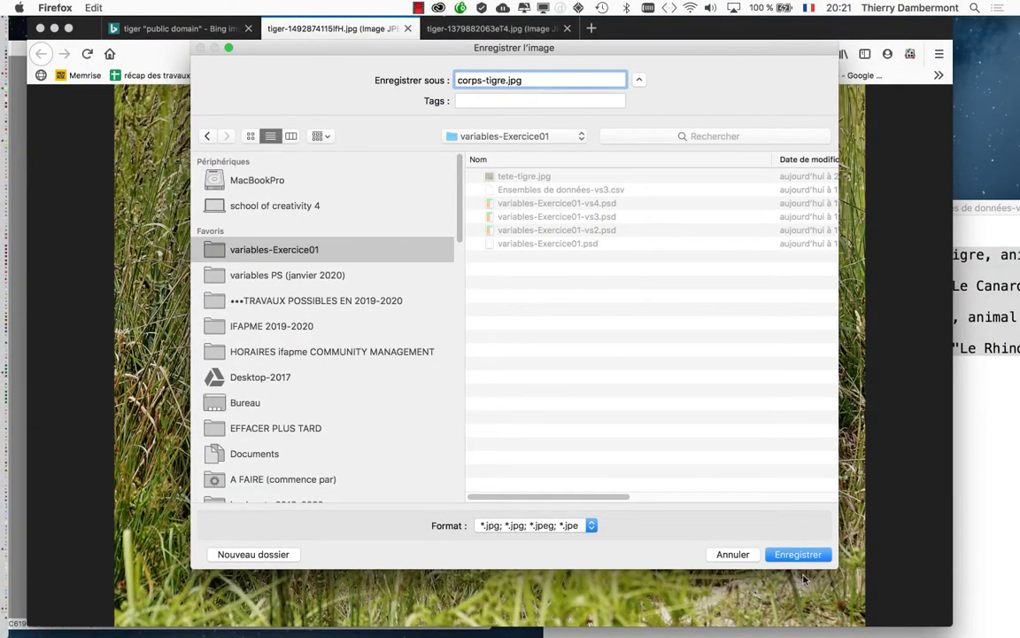